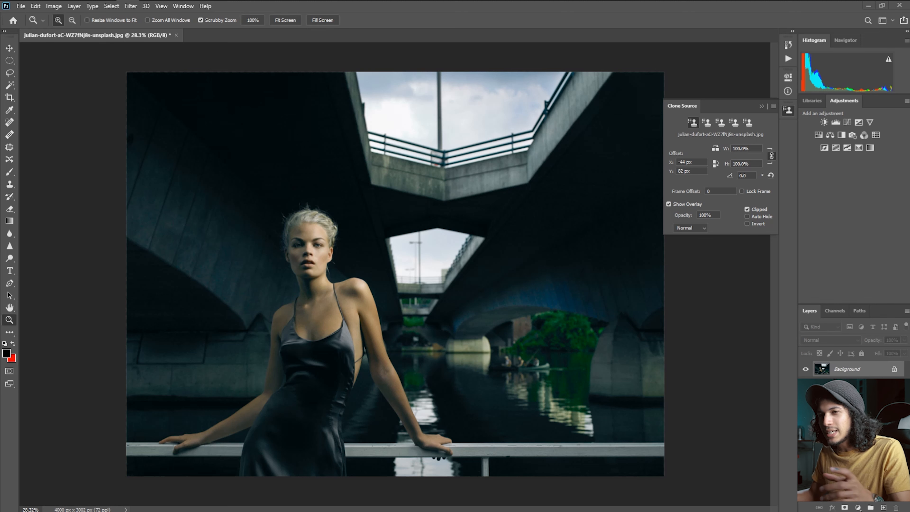
Try cloning the woman's head onto the dark bridge wall to her right using a 175 px Clone Stamp brush
{"action": "left_click", "coordinate": [404, 213]}
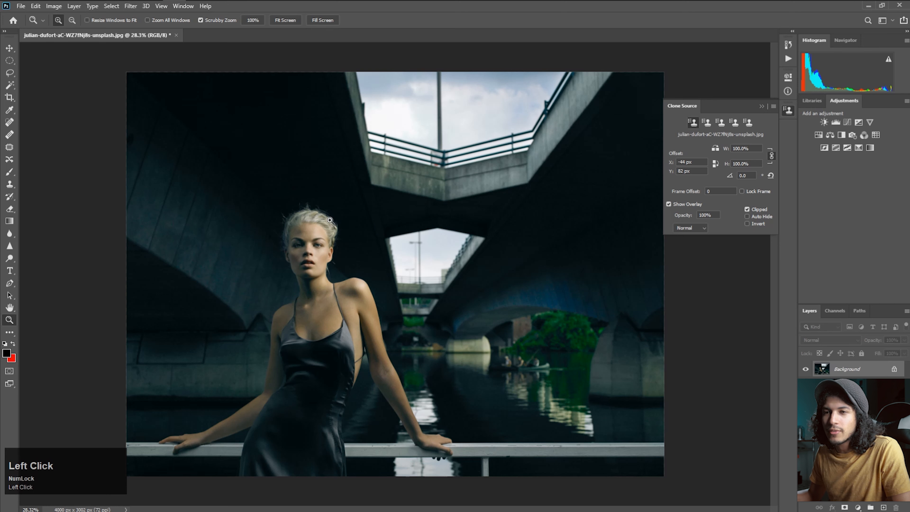
{"action": "key", "text": "s"}
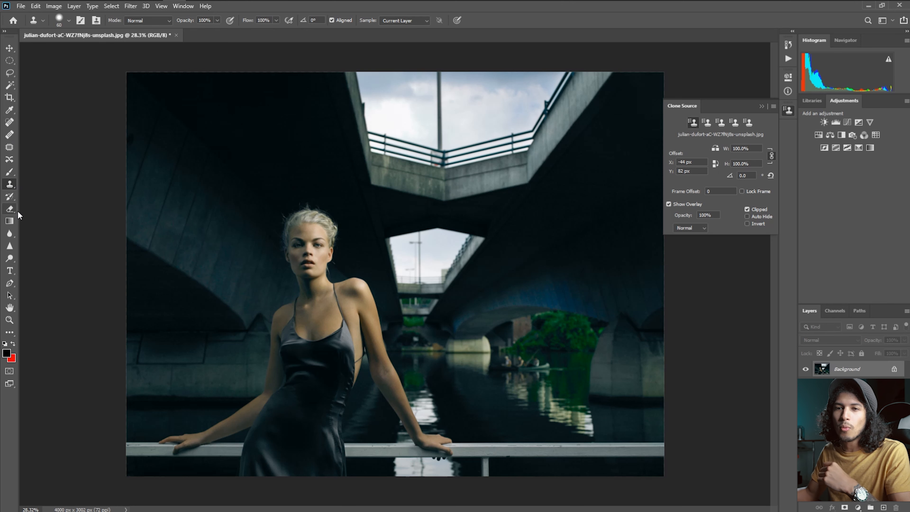
{"action": "key", "text": "bracketright"}
{"action": "key", "text": "bracketright"}
{"action": "key", "text": "bracketright"}
{"action": "key", "text": "bracketright"}
{"action": "key", "text": "bracketright"}
{"action": "key", "text": "bracketright"}
{"action": "key", "text": "bracketright"}
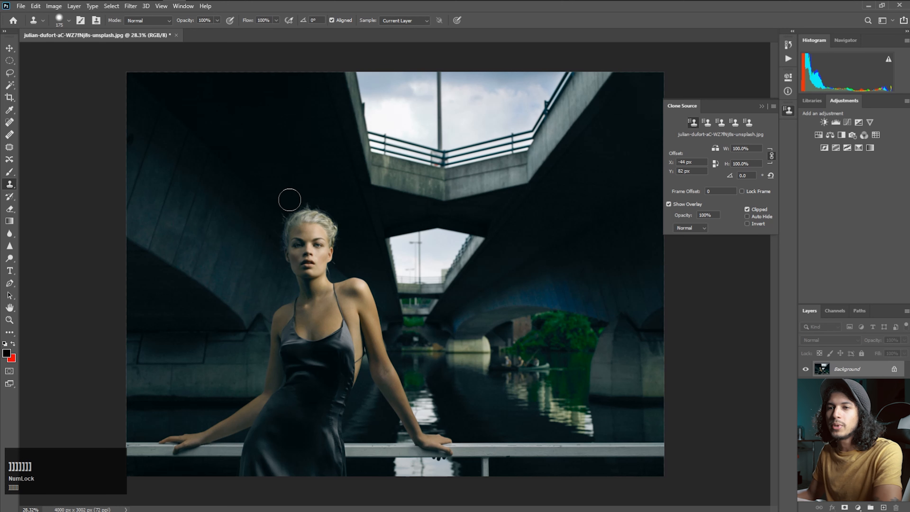
{"action": "key", "text": "alt"}
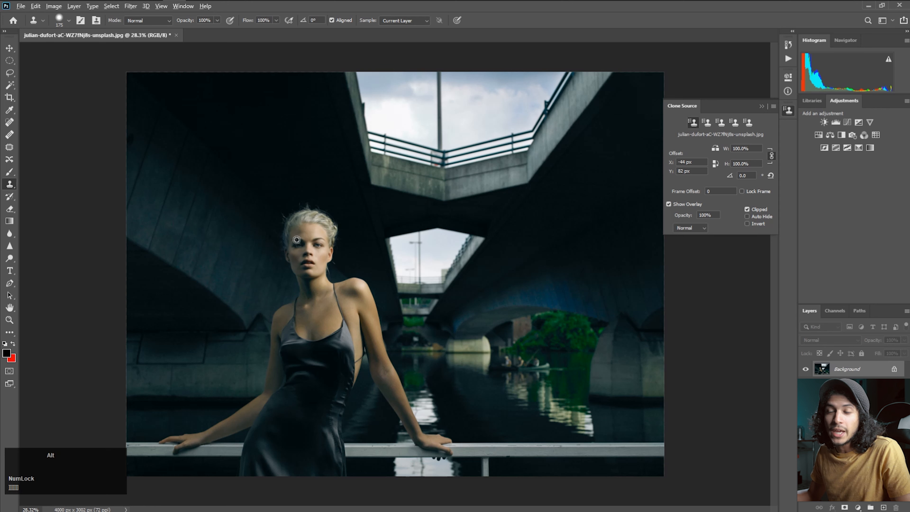
{"action": "left_click", "coordinate": [310, 246], "text": "alt"}
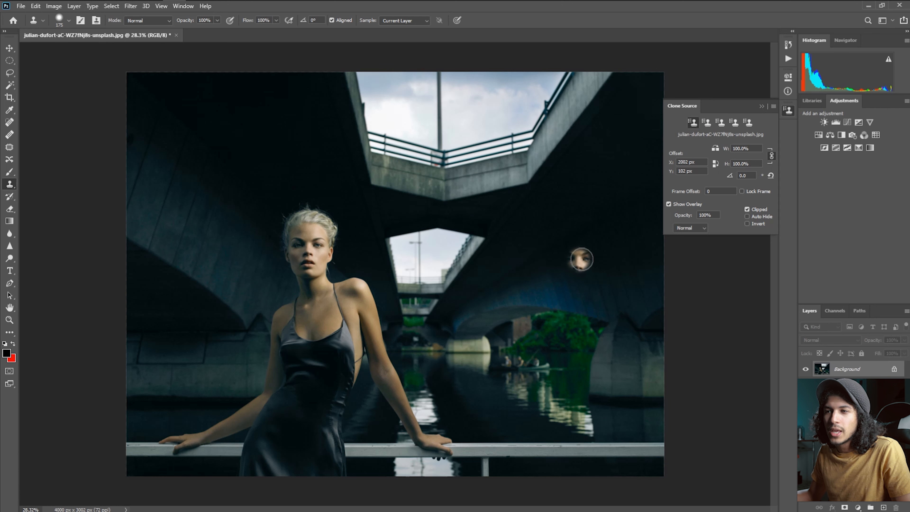
{"action": "mouse_move", "coordinate": [575, 246]}
{"action": "left_mouse_down"}
{"action": "mouse_move", "coordinate": [591, 234]}
{"action": "mouse_move", "coordinate": [575, 226]}
{"action": "mouse_move", "coordinate": [574, 245]}
{"action": "mouse_move", "coordinate": [604, 241]}
{"action": "mouse_move", "coordinate": [586, 215]}
{"action": "mouse_move", "coordinate": [568, 225]}
{"action": "mouse_move", "coordinate": [590, 251]}
{"action": "mouse_move", "coordinate": [609, 219]}
{"action": "mouse_move", "coordinate": [562, 200]}
{"action": "mouse_move", "coordinate": [571, 251]}
{"action": "mouse_move", "coordinate": [618, 222]}
{"action": "mouse_move", "coordinate": [565, 206]}
{"action": "mouse_move", "coordinate": [600, 252]}
{"action": "mouse_move", "coordinate": [575, 205]}
{"action": "mouse_move", "coordinate": [561, 219]}
{"action": "left_mouse_up"}
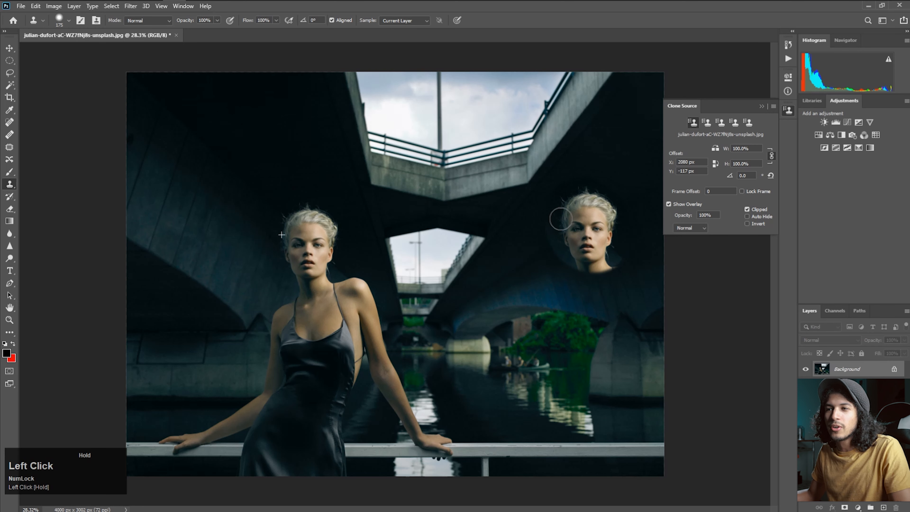
{"action": "key", "text": "ctrl+z"}
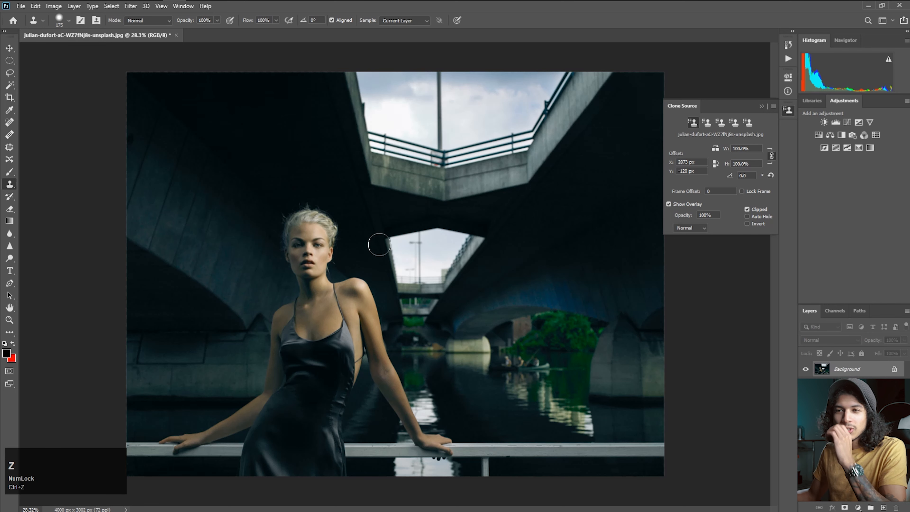
Clone dark background over the flyaway hairs beside and above the woman's head using a 50 px Clone Stamp brush
{"action": "key", "text": "z"}
{"action": "left_click_drag", "start_coordinate": [344, 209], "coordinate": [380, 211]}
{"action": "key", "text": "space"}
{"action": "left_click_drag", "start_coordinate": [350, 275], "coordinate": [426, 227]}
{"action": "key", "text": "space"}
{"action": "key", "text": "s"}
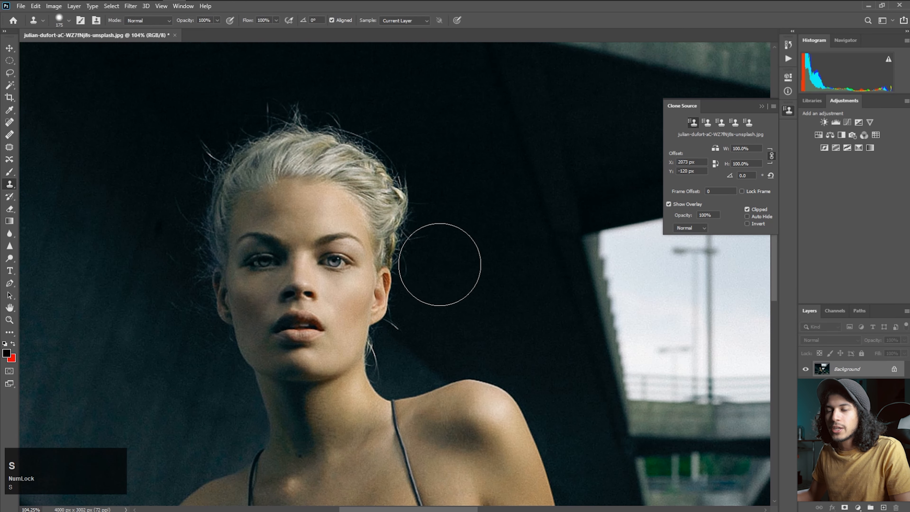
{"action": "key", "text": "bracketleft"}
{"action": "key", "text": "bracketleft"}
{"action": "key", "text": "bracketleft"}
{"action": "key", "text": "bracketleft"}
{"action": "key", "text": "bracketleft"}
{"action": "key", "text": "bracketleft"}
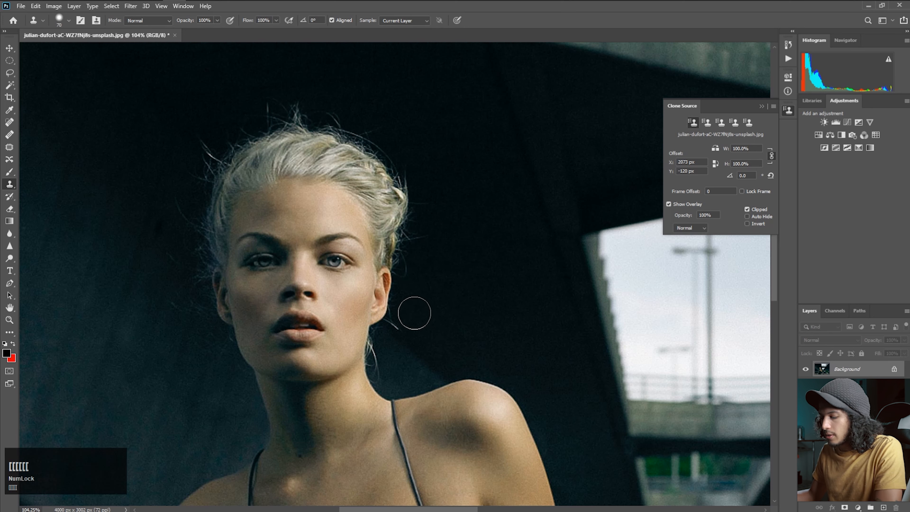
{"action": "key", "text": "bracketleft"}
{"action": "key", "text": "bracketleft"}
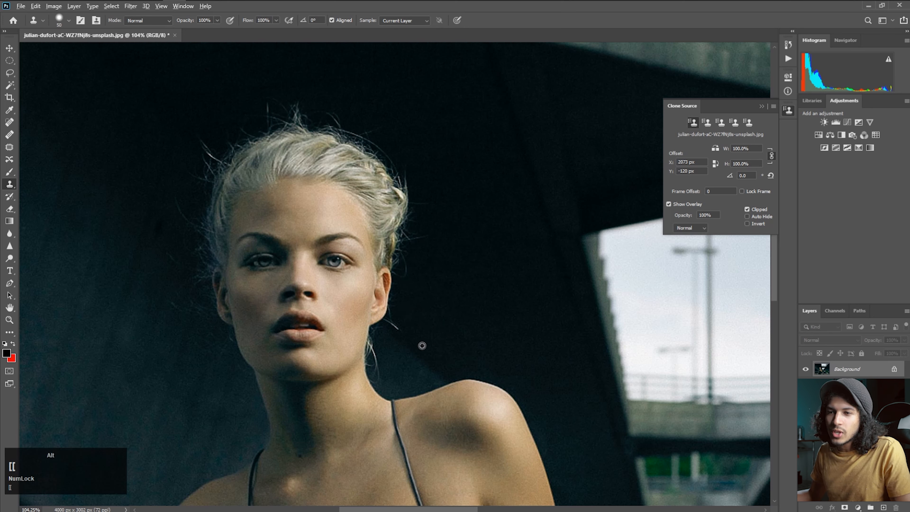
{"action": "left_click", "coordinate": [432, 318], "text": "alt"}
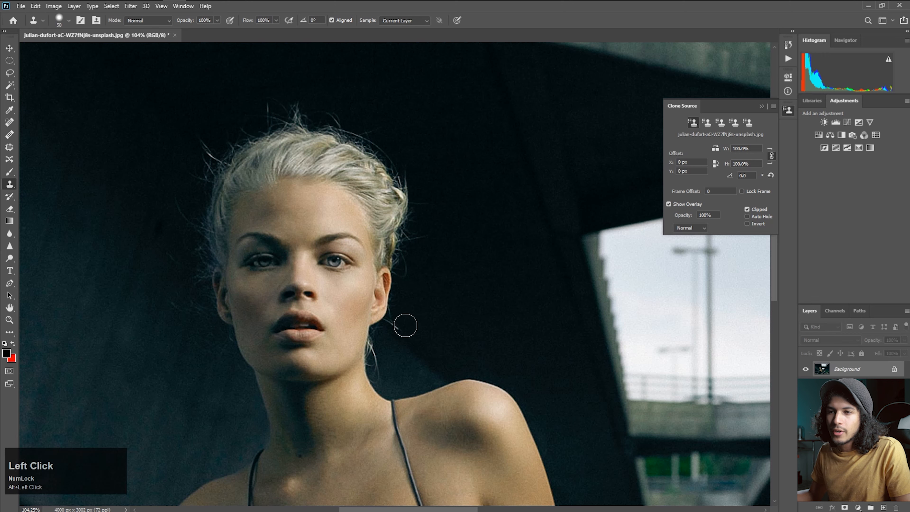
{"action": "mouse_move", "coordinate": [395, 323]}
{"action": "left_mouse_down"}
{"action": "mouse_move", "coordinate": [409, 296]}
{"action": "mouse_move", "coordinate": [411, 187]}
{"action": "mouse_move", "coordinate": [376, 137]}
{"action": "mouse_move", "coordinate": [300, 104]}
{"action": "mouse_move", "coordinate": [274, 106]}
{"action": "mouse_move", "coordinate": [303, 104]}
{"action": "mouse_move", "coordinate": [207, 146]}
{"action": "mouse_move", "coordinate": [200, 169]}
{"action": "mouse_move", "coordinate": [215, 160]}
{"action": "mouse_move", "coordinate": [197, 147]}
{"action": "mouse_move", "coordinate": [283, 102]}
{"action": "left_mouse_up"}
{"action": "left_click", "coordinate": [287, 103], "text": "alt"}
{"action": "left_click", "coordinate": [256, 88], "text": "alt"}
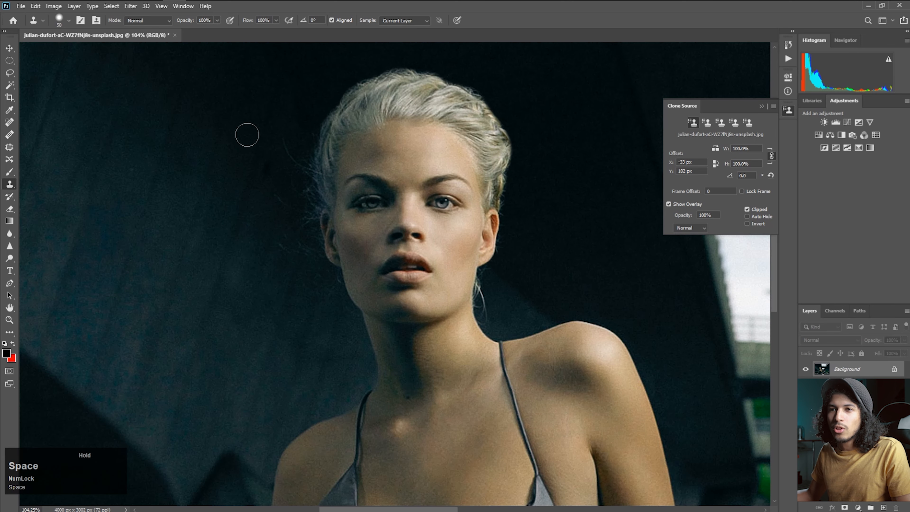
Clone out the stray hairs along the shadowed side of the woman's head and beside her neck
{"action": "left_click", "coordinate": [269, 118], "text": "alt"}
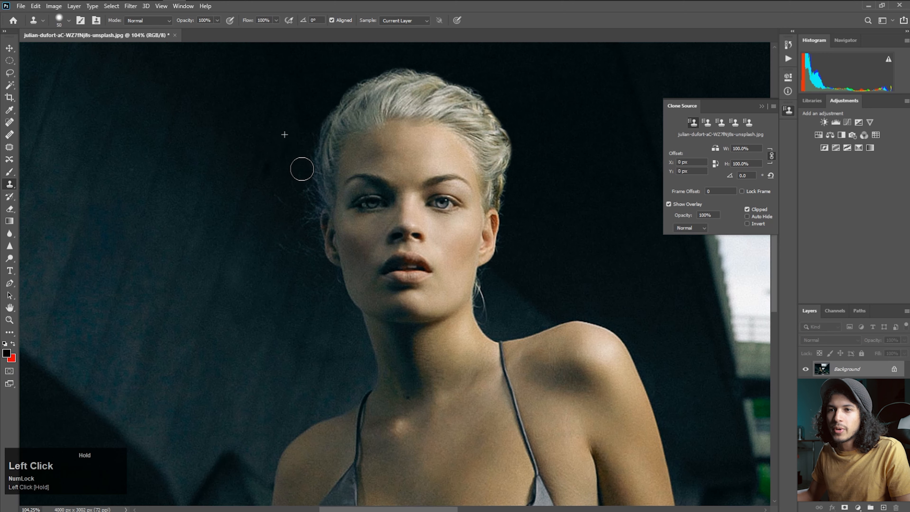
{"action": "mouse_move", "coordinate": [280, 159]}
{"action": "left_mouse_down"}
{"action": "mouse_move", "coordinate": [304, 209]}
{"action": "mouse_move", "coordinate": [305, 183]}
{"action": "mouse_move", "coordinate": [293, 215]}
{"action": "left_mouse_up"}
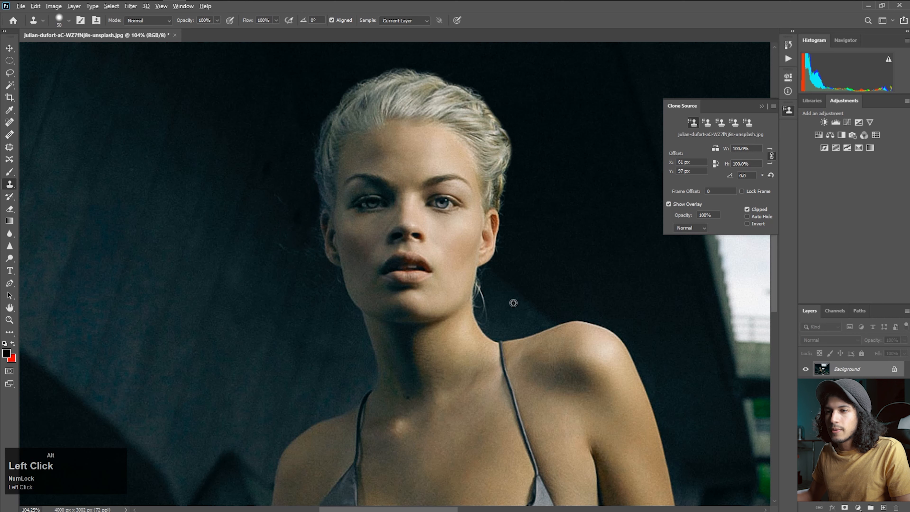
{"action": "left_click", "coordinate": [498, 302], "text": "alt"}
{"action": "mouse_move", "coordinate": [508, 307]}
{"action": "left_mouse_down"}
{"action": "mouse_move", "coordinate": [488, 296]}
{"action": "mouse_move", "coordinate": [488, 309]}
{"action": "mouse_move", "coordinate": [484, 291]}
{"action": "mouse_move", "coordinate": [496, 298]}
{"action": "mouse_move", "coordinate": [490, 305]}
{"action": "mouse_move", "coordinate": [489, 286]}
{"action": "left_mouse_up"}
{"action": "key", "text": "ctrl+z"}
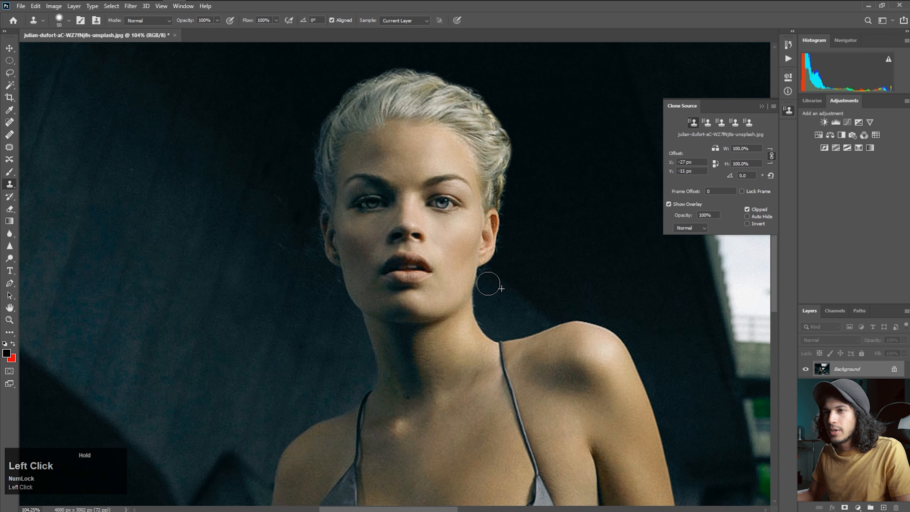
Clone water and shoreline over the people and the boat on the river, sampling clean areas beside it
{"action": "key", "text": "z"}
{"action": "mouse_move", "coordinate": [577, 242]}
{"action": "left_mouse_down"}
{"action": "mouse_move", "coordinate": [563, 247]}
{"action": "mouse_move", "coordinate": [490, 122]}
{"action": "left_mouse_up"}
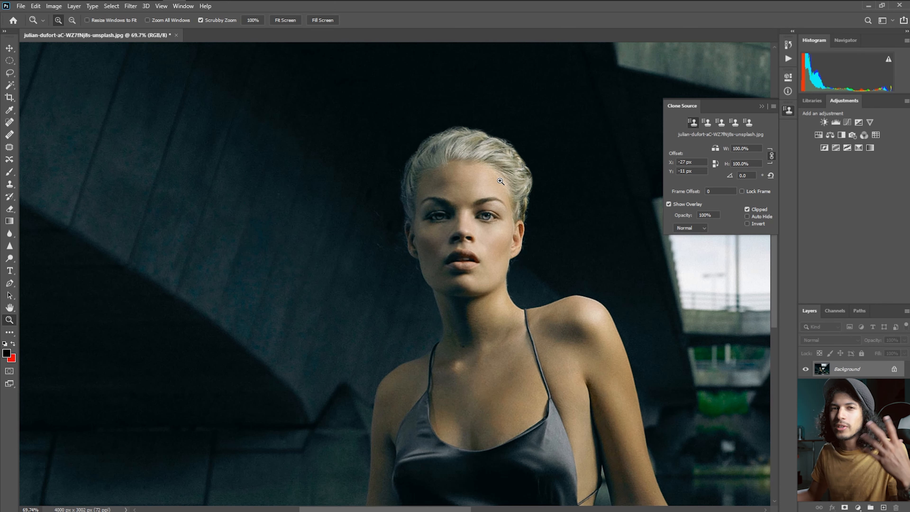
{"action": "key", "text": "space"}
{"action": "left_click_drag", "start_coordinate": [558, 203], "coordinate": [262, 274]}
{"action": "key", "text": "space"}
{"action": "left_click_drag", "start_coordinate": [545, 326], "coordinate": [640, 396]}
{"action": "key", "text": "space"}
{"action": "left_click_drag", "start_coordinate": [640, 395], "coordinate": [539, 312]}
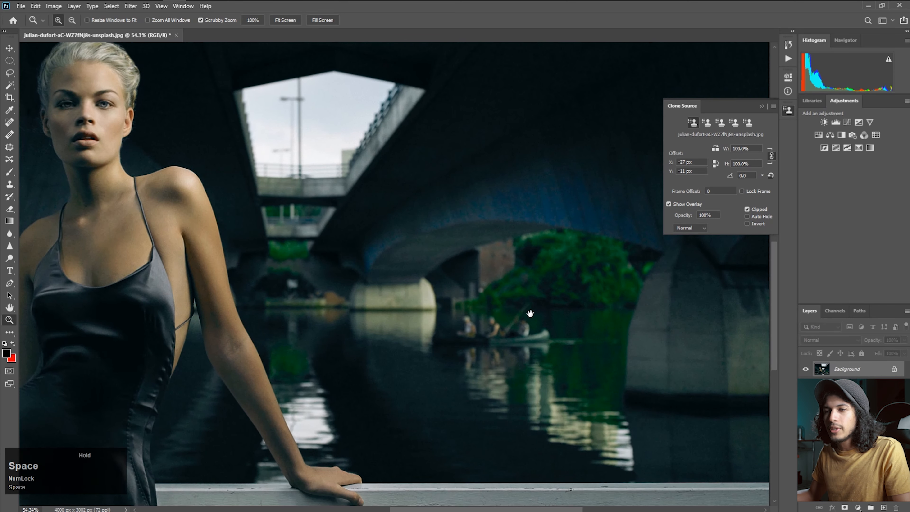
{"action": "key", "text": "s"}
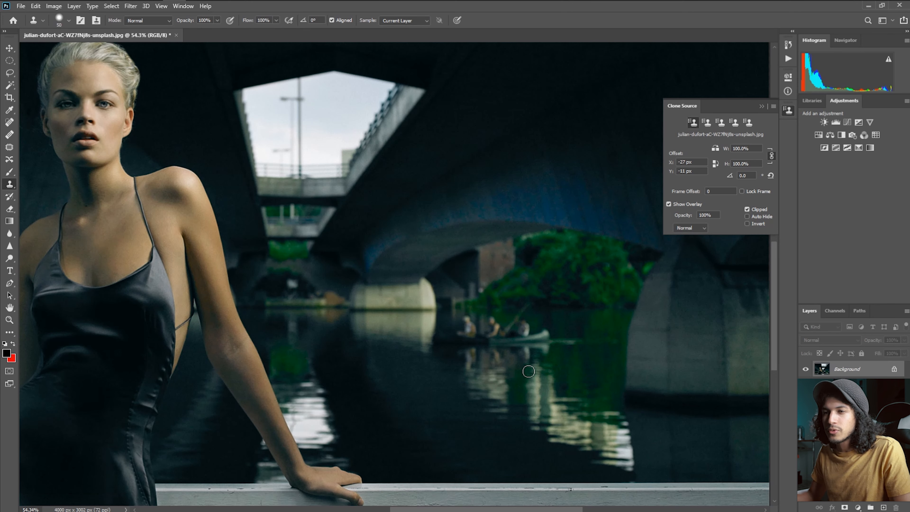
{"action": "key", "text": "alt"}
{"action": "left_click", "coordinate": [564, 322], "text": "alt"}
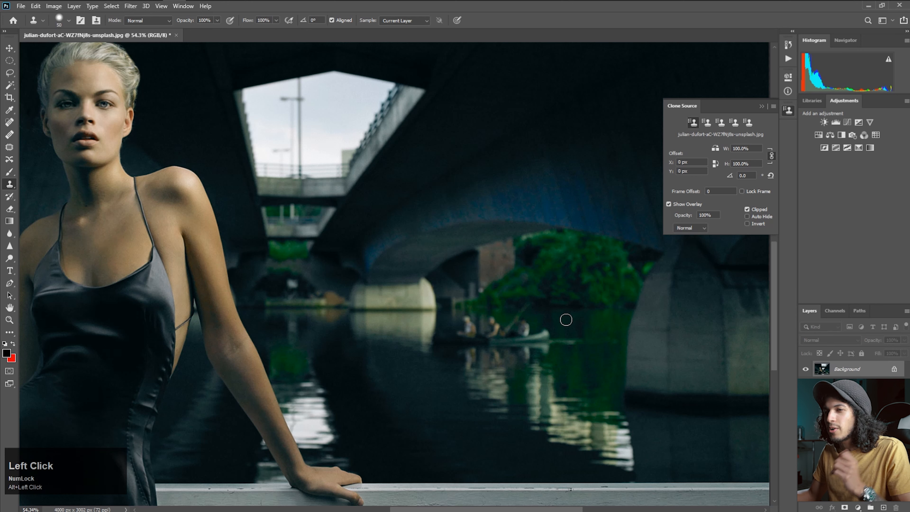
{"action": "key", "text": "alt"}
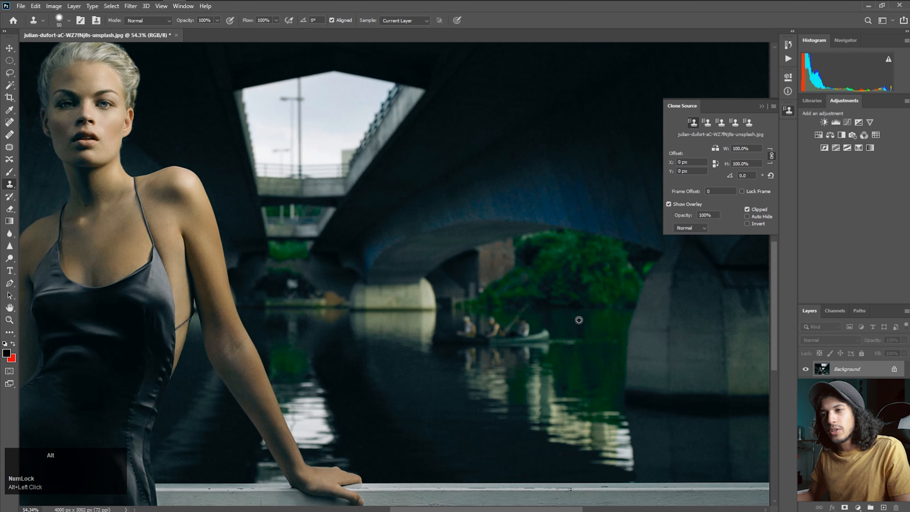
{"action": "mouse_move", "coordinate": [553, 328]}
{"action": "left_mouse_down"}
{"action": "mouse_move", "coordinate": [524, 331]}
{"action": "mouse_move", "coordinate": [523, 312]}
{"action": "mouse_move", "coordinate": [515, 321]}
{"action": "mouse_move", "coordinate": [526, 329]}
{"action": "mouse_move", "coordinate": [510, 328]}
{"action": "mouse_move", "coordinate": [529, 337]}
{"action": "mouse_move", "coordinate": [492, 333]}
{"action": "mouse_move", "coordinate": [493, 322]}
{"action": "mouse_move", "coordinate": [530, 323]}
{"action": "mouse_move", "coordinate": [471, 323]}
{"action": "left_mouse_up"}
{"action": "left_click", "coordinate": [548, 326], "text": "alt"}
{"action": "left_click", "coordinate": [555, 315], "text": "alt"}
{"action": "left_click", "coordinate": [545, 327], "text": "alt"}
{"action": "mouse_move", "coordinate": [465, 323]}
{"action": "left_mouse_down"}
{"action": "mouse_move", "coordinate": [484, 321]}
{"action": "mouse_move", "coordinate": [465, 325]}
{"action": "mouse_move", "coordinate": [489, 331]}
{"action": "mouse_move", "coordinate": [457, 322]}
{"action": "left_mouse_up"}
{"action": "left_click_drag", "start_coordinate": [458, 322], "coordinate": [515, 342]}
{"action": "left_click", "coordinate": [534, 331], "text": "alt"}
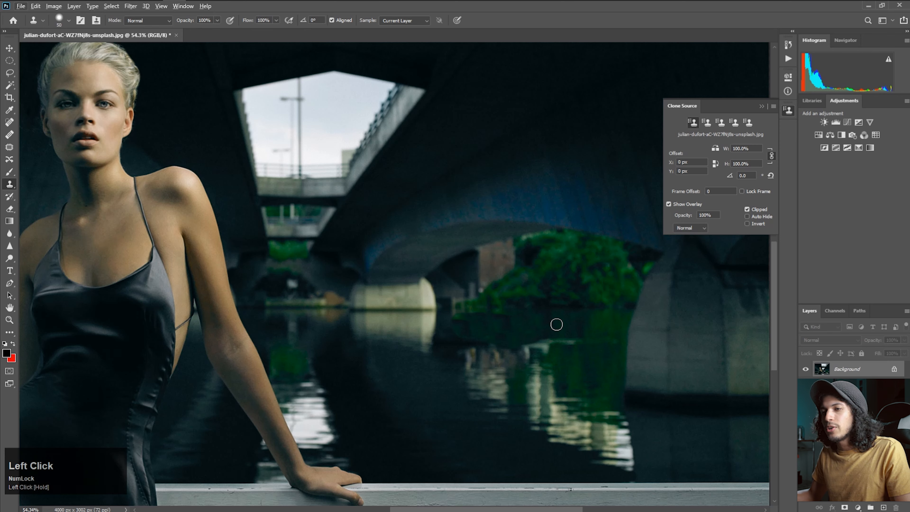
Set the Clone Stamp brush hardness to 0% and clone out the remaining traces of the boat on the water
{"action": "right_click", "coordinate": [556, 325]}
{"action": "left_click_drag", "start_coordinate": [619, 270], "coordinate": [605, 272]}
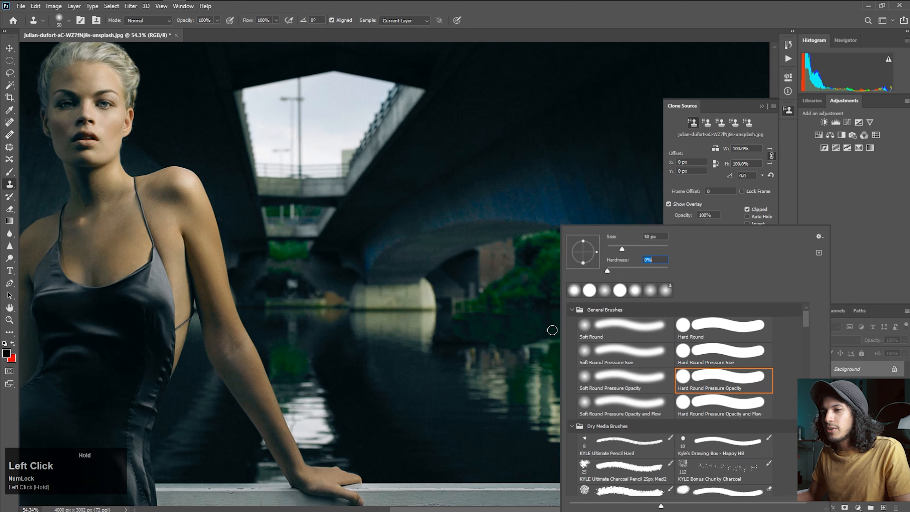
{"action": "left_click", "coordinate": [552, 331]}
{"action": "left_click", "coordinate": [555, 332], "text": "alt"}
{"action": "mouse_move", "coordinate": [538, 340]}
{"action": "left_mouse_down"}
{"action": "mouse_move", "coordinate": [578, 341]}
{"action": "mouse_move", "coordinate": [553, 343]}
{"action": "left_mouse_up"}
{"action": "mouse_move", "coordinate": [552, 344]}
{"action": "left_mouse_down"}
{"action": "mouse_move", "coordinate": [520, 348]}
{"action": "mouse_move", "coordinate": [524, 361]}
{"action": "left_mouse_up"}
Sample the woman's face and stamp it onto the dark bridge wall with a 900 px Clone Stamp brush
{"action": "key", "text": "z"}
{"action": "left_click", "coordinate": [435, 279]}
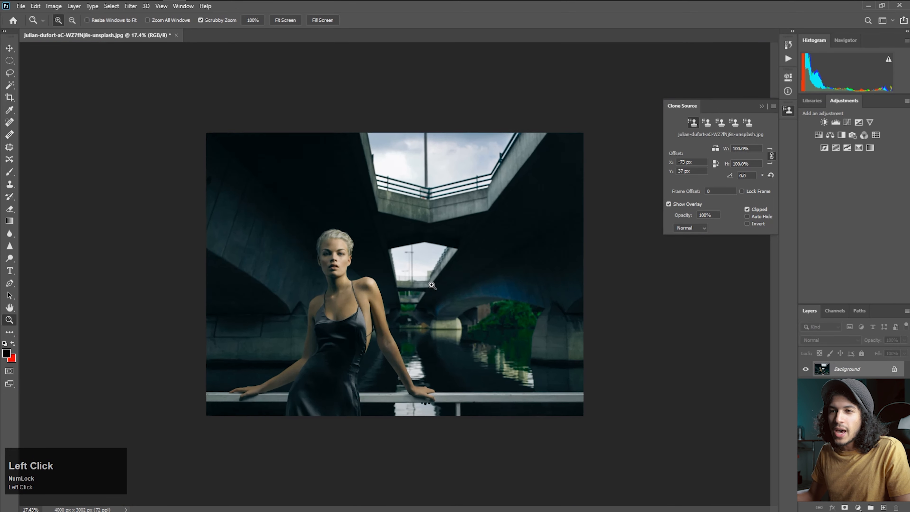
{"action": "left_click", "coordinate": [441, 267]}
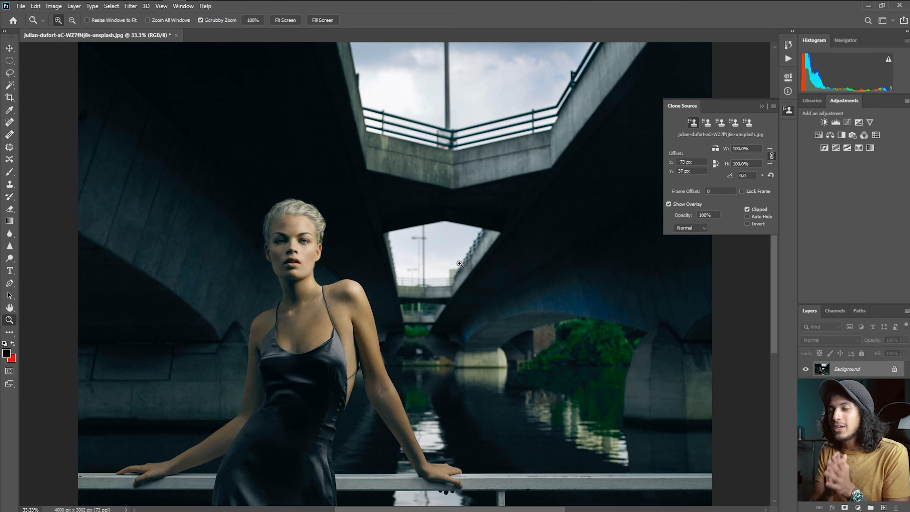
{"action": "key", "text": "s"}
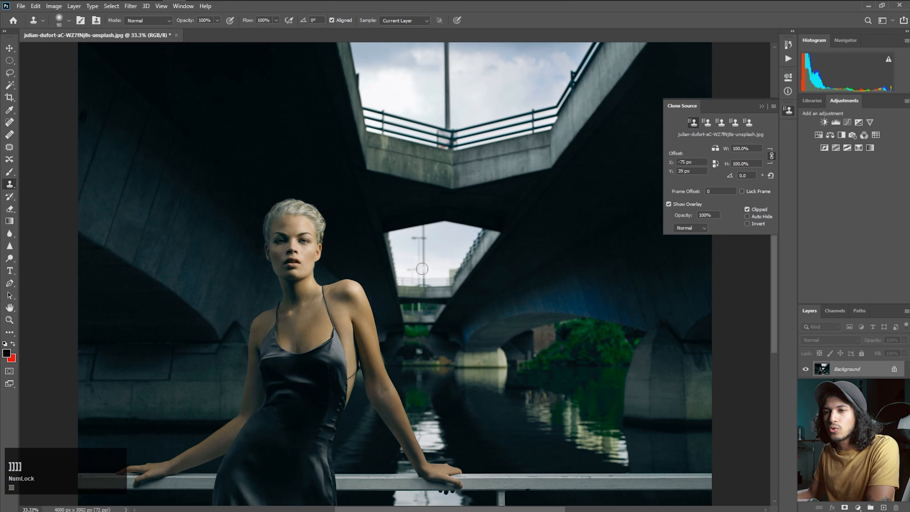
{"action": "key", "text": "bracketright"}
{"action": "key", "text": "bracketright"}
{"action": "key", "text": "bracketright"}
{"action": "key", "text": "bracketright"}
{"action": "key", "text": "bracketright"}
{"action": "key", "text": "bracketright"}
{"action": "key", "text": "bracketright"}
{"action": "key", "text": "bracketright"}
{"action": "key", "text": "bracketright"}
{"action": "key", "text": "bracketright"}
{"action": "key", "text": "bracketright"}
{"action": "key", "text": "bracketright"}
{"action": "key", "text": "bracketright"}
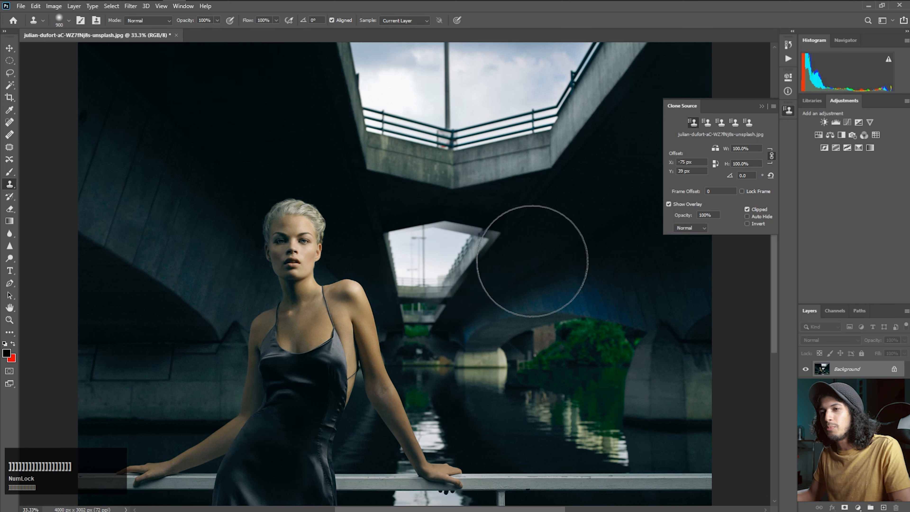
{"action": "key", "text": "alt"}
{"action": "left_click", "coordinate": [292, 244], "text": "alt"}
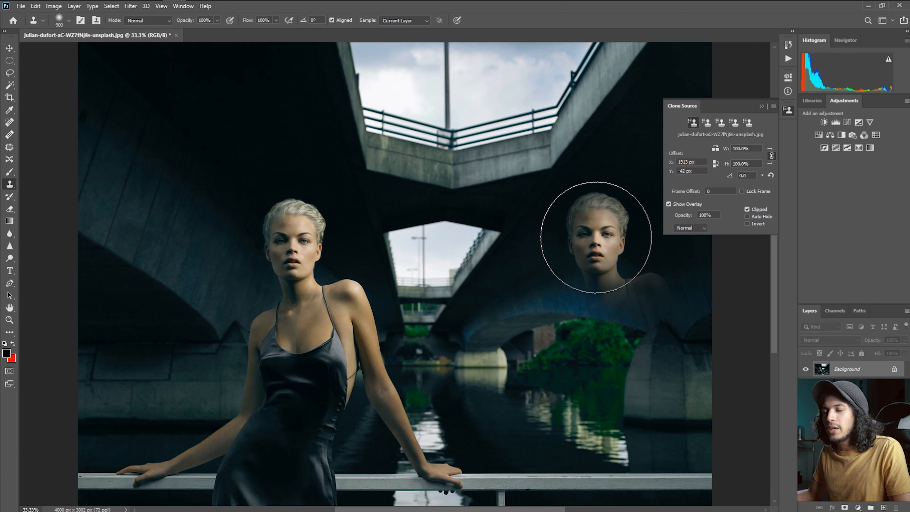
{"action": "left_click", "coordinate": [595, 237]}
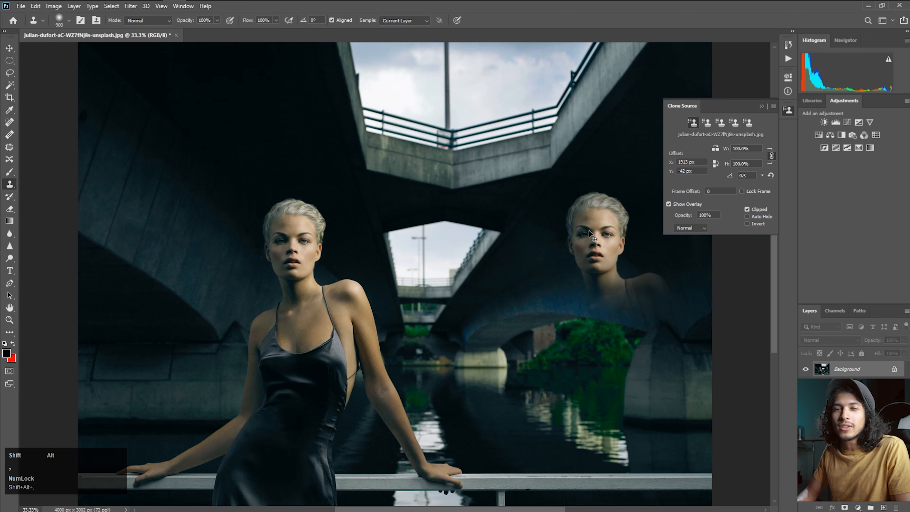
Rotate the clone source to -2.7° and scale its width and height to 107%
{"action": "key", "text": "alt+shift+comma"}
{"action": "key", "text": "alt+shift+comma"}
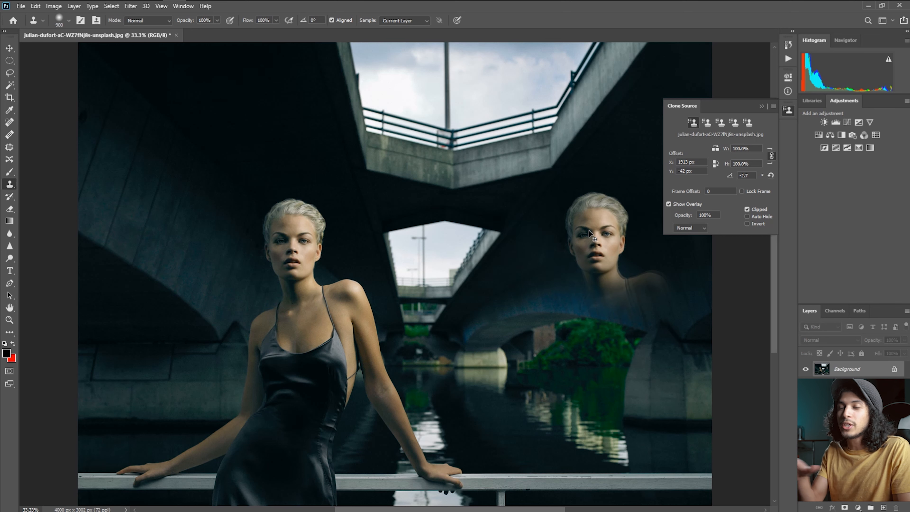
{"action": "key", "text": "shift+alt+bracketright"}
{"action": "key", "text": "shift+alt+bracketright"}
{"action": "key", "text": "shift+alt+bracketright"}
{"action": "key", "text": "shift+alt+bracketright"}
{"action": "key", "text": "shift+alt+bracketright"}
{"action": "key", "text": "shift+alt+bracketright"}
{"action": "key", "text": "shift+alt+bracketright"}
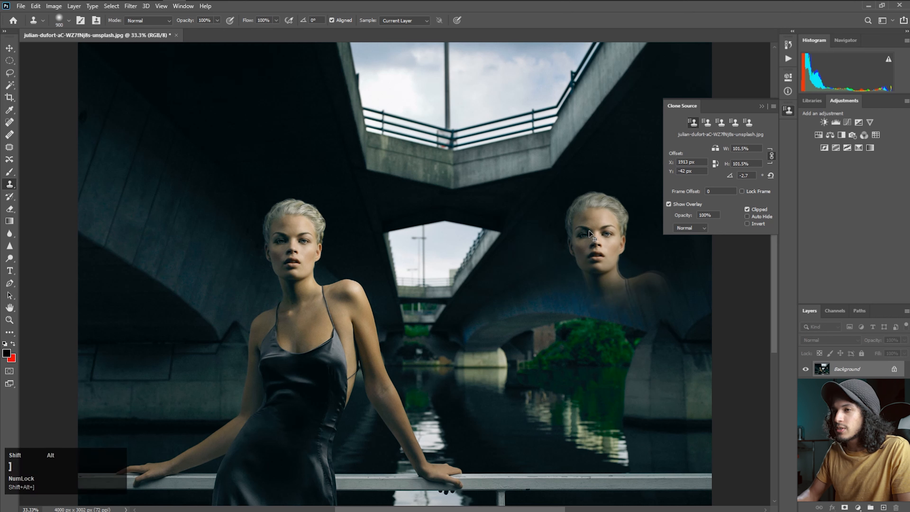
{"action": "key", "text": "shift+alt+bracketright"}
{"action": "key", "text": "shift+alt+bracketright"}
{"action": "key", "text": "shift+alt+bracketright"}
{"action": "key", "text": "shift+alt+bracketright"}
{"action": "key", "text": "shift+alt+bracketright"}
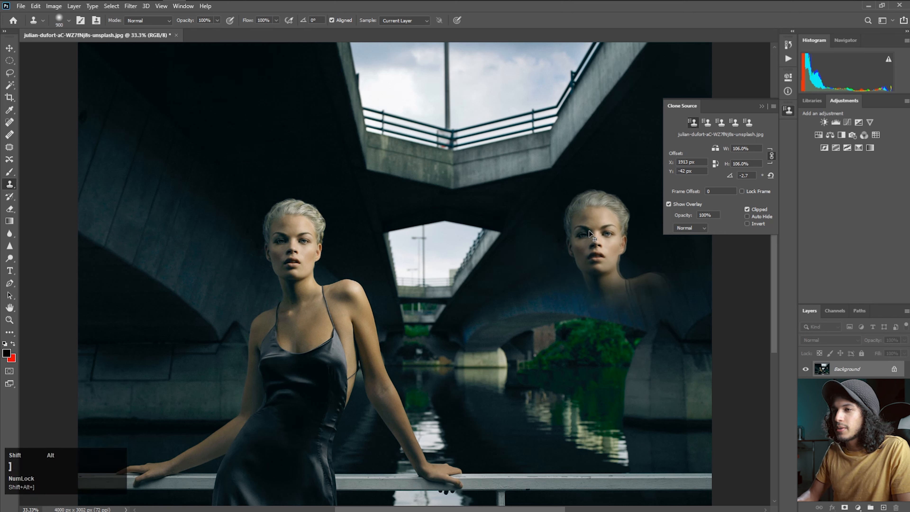
{"action": "key", "text": "shift+alt+bracketleft"}
{"action": "key", "text": "shift+alt+bracketleft"}
{"action": "key", "text": "shift+alt+bracketleft"}
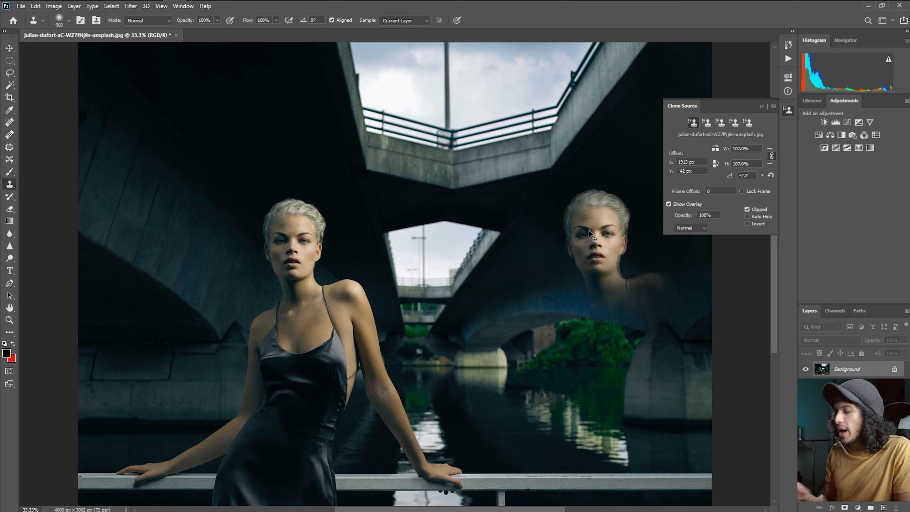
Nudge the clone source overlay sideways to a horizontal offset of 1907 px
{"action": "key", "text": "shift+alt+Left"}
{"action": "key", "text": "shift+alt+Left"}
{"action": "key", "text": "shift+alt+Left"}
{"action": "key", "text": "shift+alt+Left"}
{"action": "key", "text": "shift+alt+Left"}
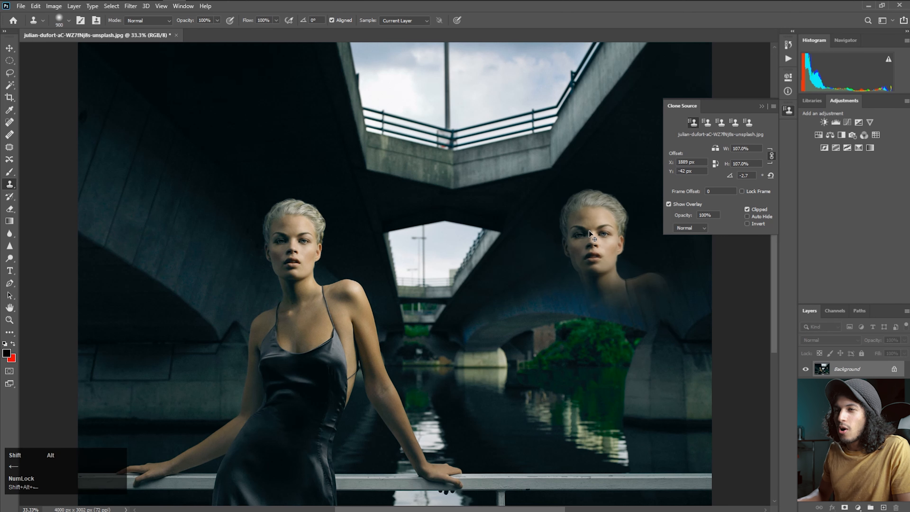
{"action": "key", "text": "shift+alt+Left"}
{"action": "key", "text": "shift+alt+Left"}
{"action": "key", "text": "shift+alt+Left"}
{"action": "key", "text": "shift+alt+Left"}
{"action": "key", "text": "shift+alt+Left"}
{"action": "key", "text": "shift+alt+Left"}
{"action": "key", "text": "shift+alt+Left"}
{"action": "key", "text": "shift+alt+Left"}
{"action": "key", "text": "shift+alt+Left"}
{"action": "key", "text": "shift+alt+Left"}
{"action": "key", "text": "shift+alt+Left"}
{"action": "key", "text": "shift+alt+Left"}
{"action": "key", "text": "shift+alt+Right"}
{"action": "key", "text": "shift+alt+Right"}
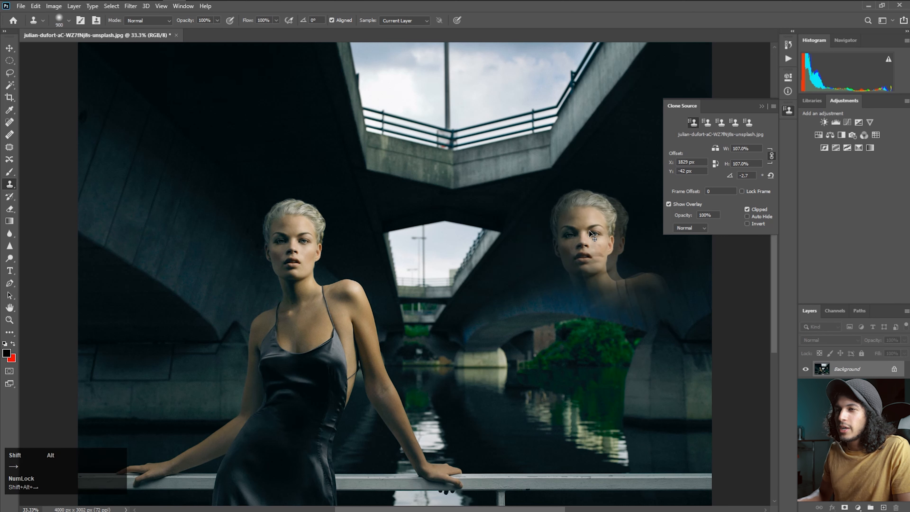
{"action": "key", "text": "shift+alt+Right"}
{"action": "key", "text": "shift+alt+Right"}
{"action": "key", "text": "shift+alt+Right"}
{"action": "key", "text": "shift+alt+Right"}
{"action": "key", "text": "shift+alt+Right"}
{"action": "key", "text": "shift+alt+Right"}
{"action": "key", "text": "shift+alt+Right"}
{"action": "key", "text": "shift+alt+Right"}
{"action": "key", "text": "shift+alt+Right"}
{"action": "key", "text": "shift+alt+Right"}
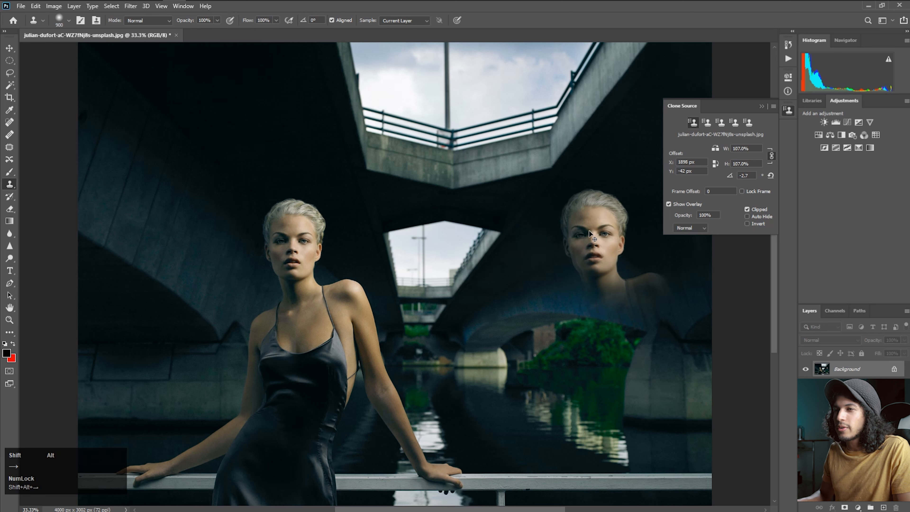
Nudge the clone source overlay to a vertical offset of -12 px, and undo the head stamped on the wall
{"action": "key", "text": "shift+alt+Down"}
{"action": "key", "text": "shift+alt+Down"}
{"action": "key", "text": "shift+alt+Down"}
{"action": "key", "text": "shift+alt+Down"}
{"action": "key", "text": "shift+alt+Down"}
{"action": "key", "text": "shift+alt+Down"}
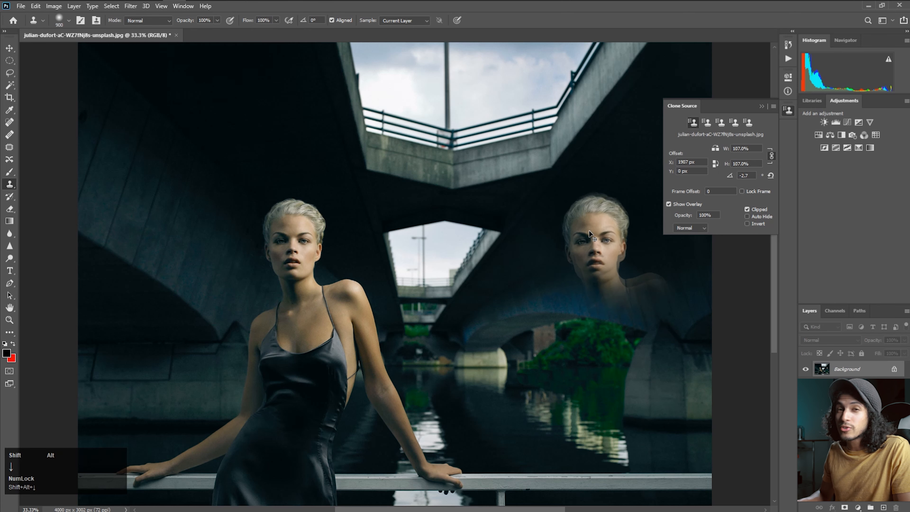
{"action": "key", "text": "shift+alt+Up"}
{"action": "key", "text": "shift+alt+Up"}
{"action": "key", "text": "shift+alt+Up"}
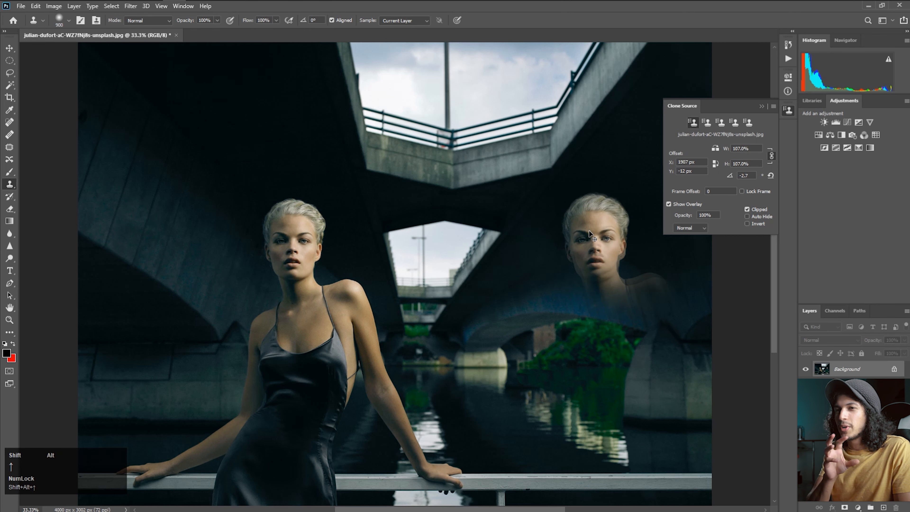
{"action": "key", "text": "ctrl+z"}
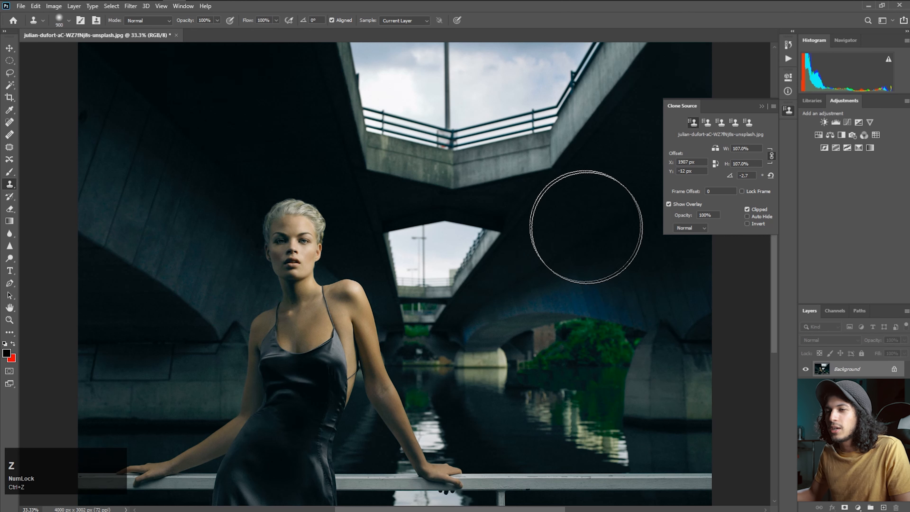